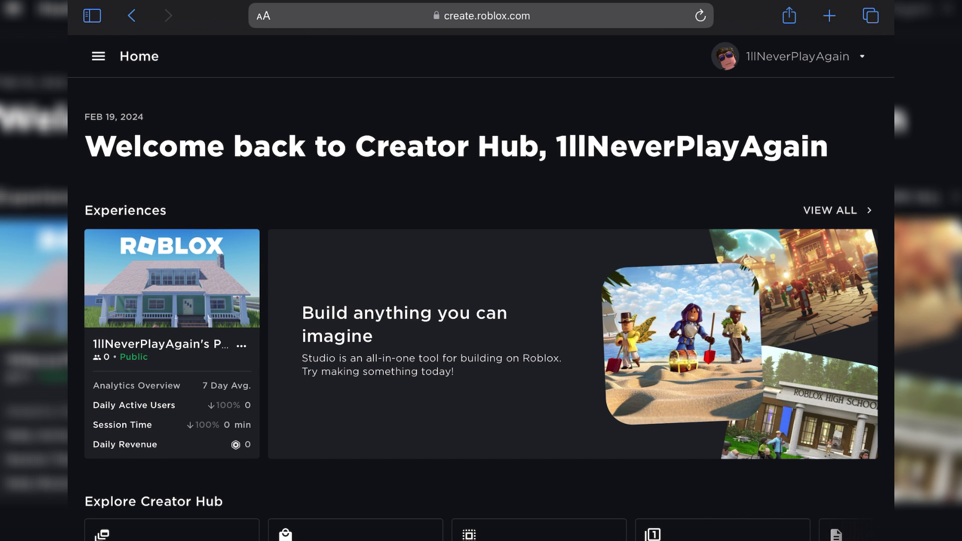
Open the Creations page from the navigation menu to see the single public experience.
{"action": "left_click", "coordinate": [98, 56]}
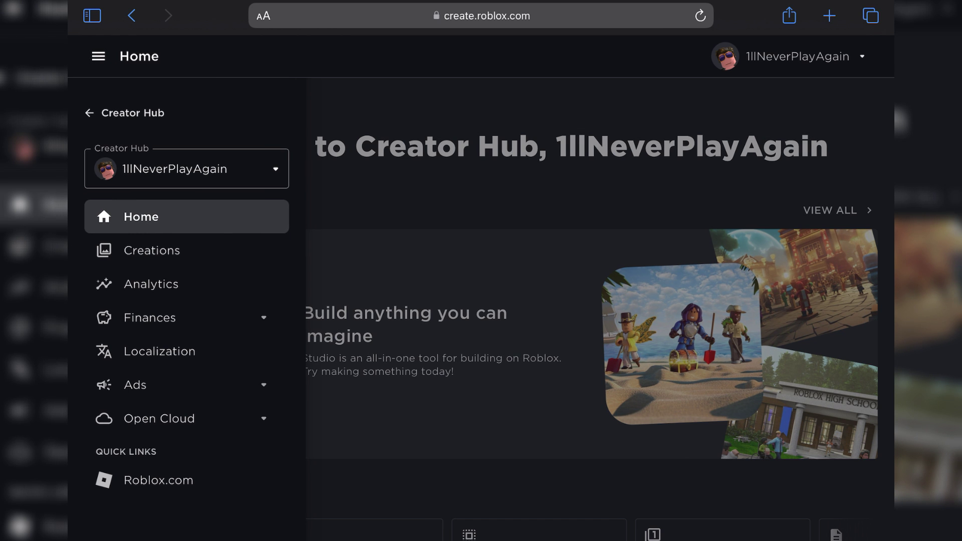
{"action": "left_click", "coordinate": [150, 250]}
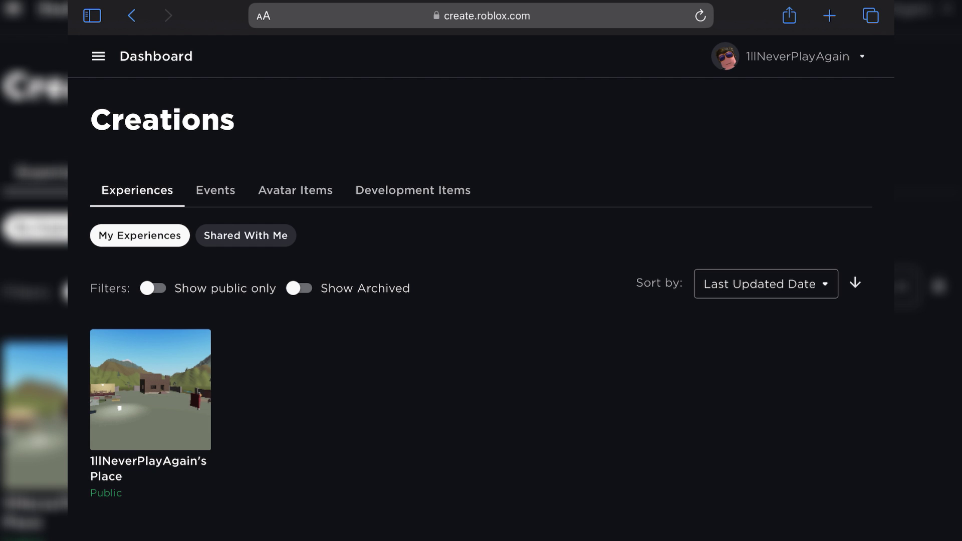
{"action": "scroll", "coordinate": [482, 301], "scroll_direction": "down", "scroll_amount": 3}
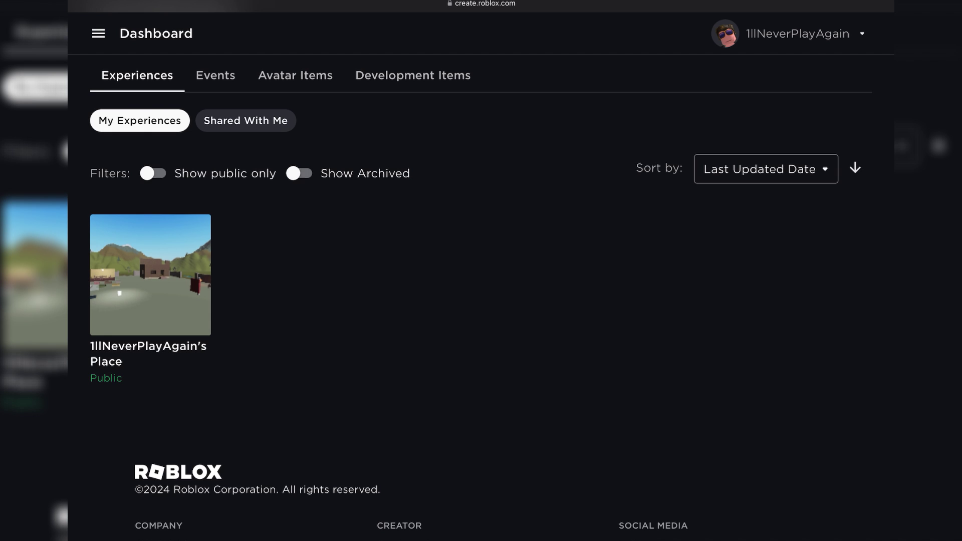
Open the place's Monetization Passes page, listing passes like pls donate 2024.
{"action": "left_click", "coordinate": [150, 274]}
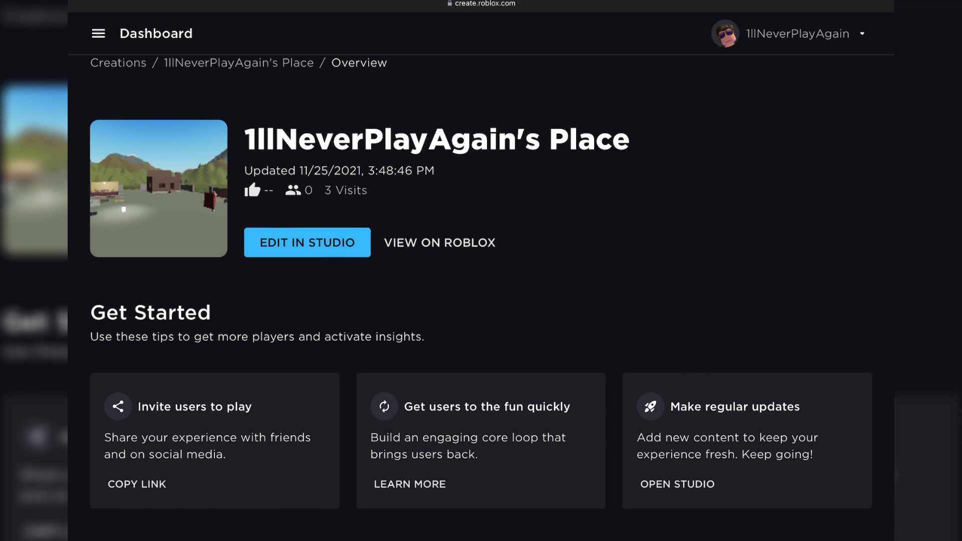
{"action": "scroll", "coordinate": [188, 301], "scroll_direction": "down", "scroll_amount": 1}
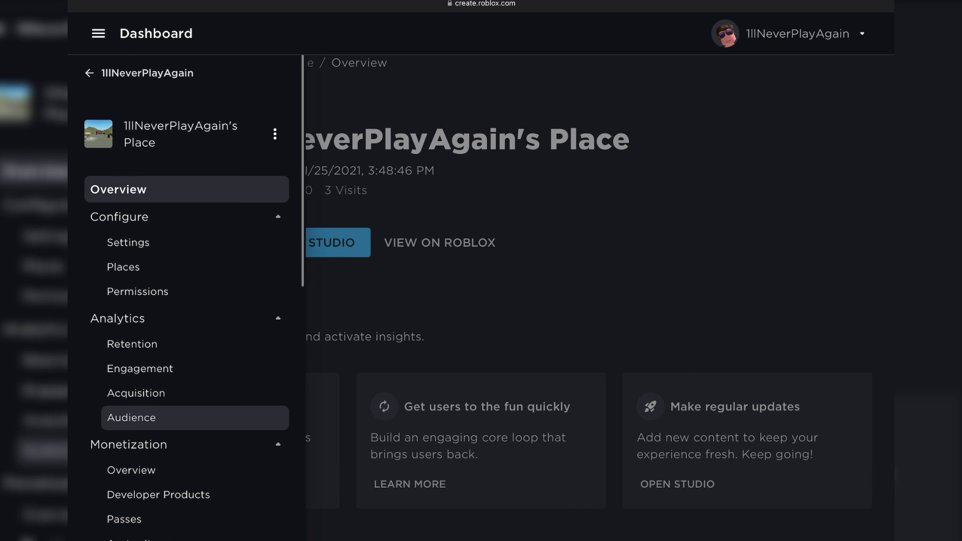
{"action": "scroll", "coordinate": [189, 302], "scroll_direction": "down", "scroll_amount": 3}
{"action": "scroll", "coordinate": [188, 300], "scroll_direction": "down", "scroll_amount": 2}
{"action": "scroll", "coordinate": [188, 301], "scroll_direction": "down", "scroll_amount": 1}
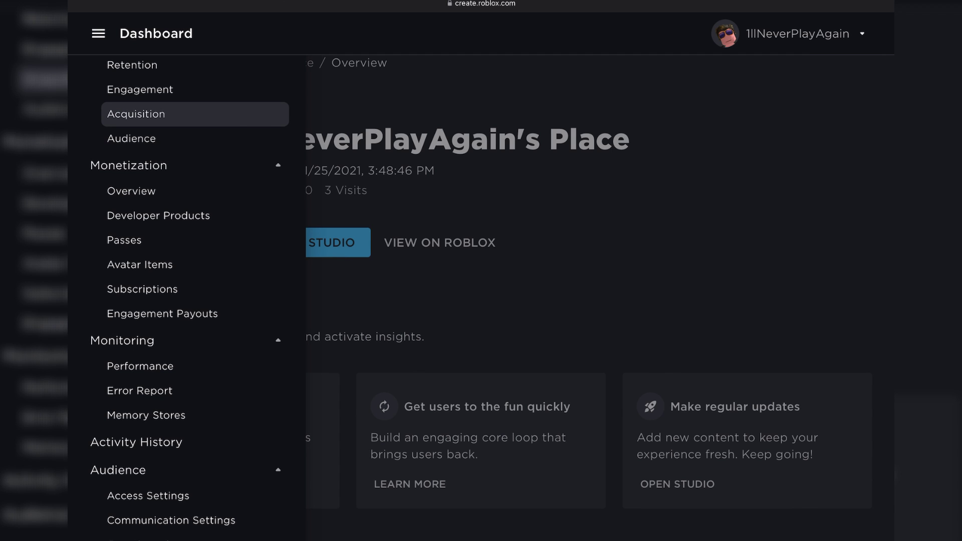
{"action": "left_click", "coordinate": [124, 240]}
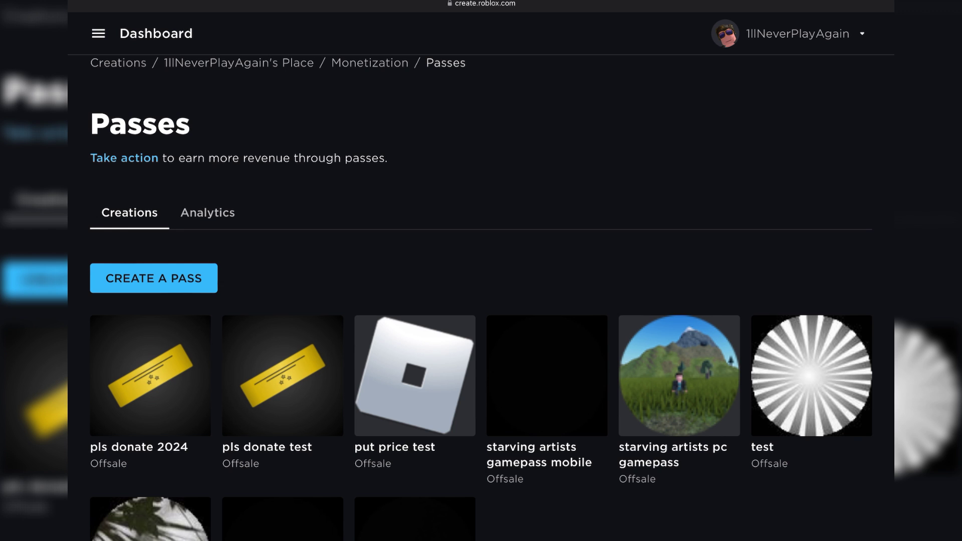
{"action": "left_click", "coordinate": [154, 277]}
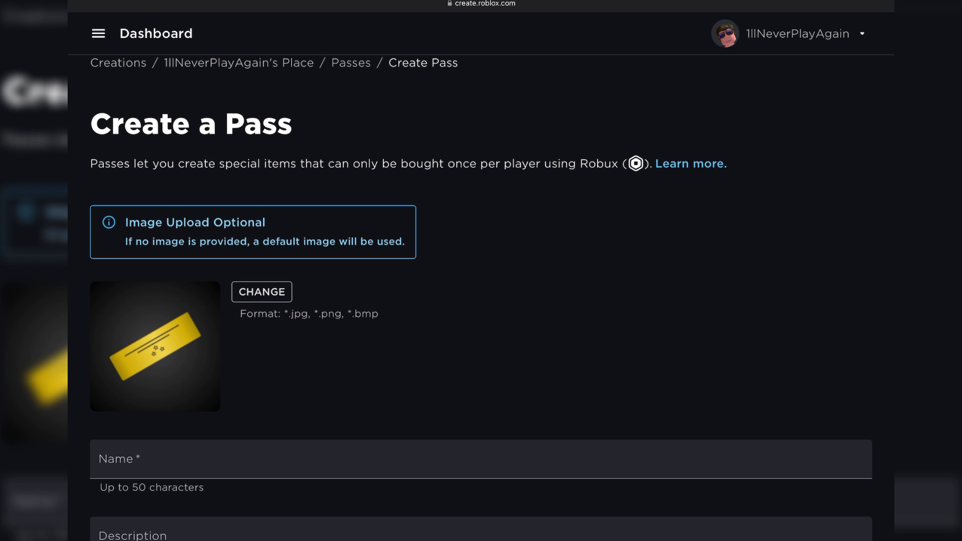
{"action": "scroll", "coordinate": [481, 301], "scroll_direction": "down", "scroll_amount": 4}
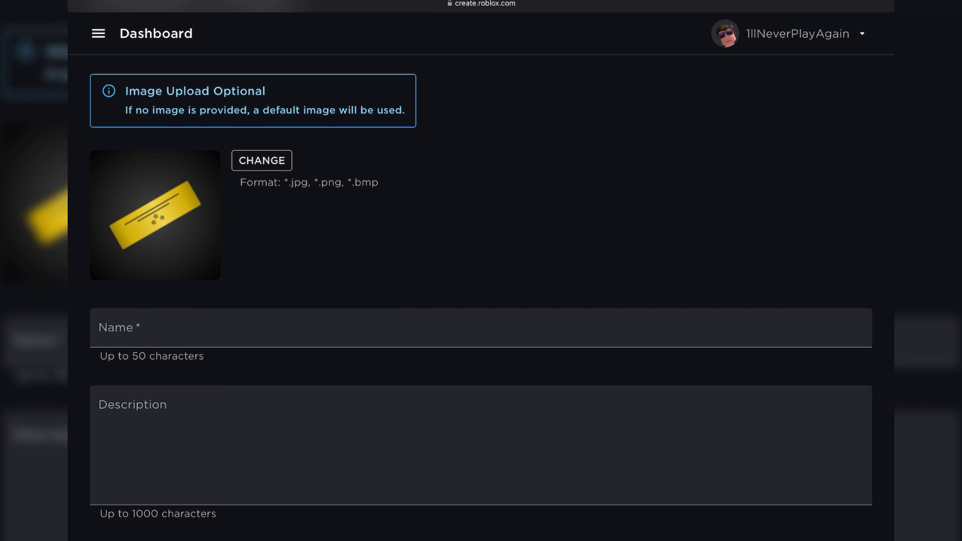
{"action": "scroll", "coordinate": [481, 301], "scroll_direction": "down", "scroll_amount": 2}
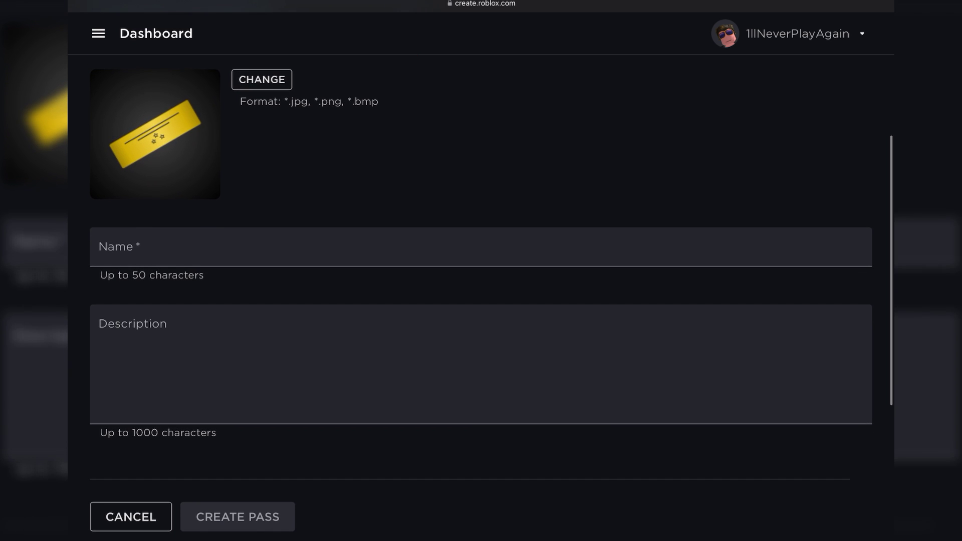
{"action": "scroll", "coordinate": [481, 301], "scroll_direction": "down", "scroll_amount": 2}
{"action": "scroll", "coordinate": [482, 301], "scroll_direction": "down", "scroll_amount": 2}
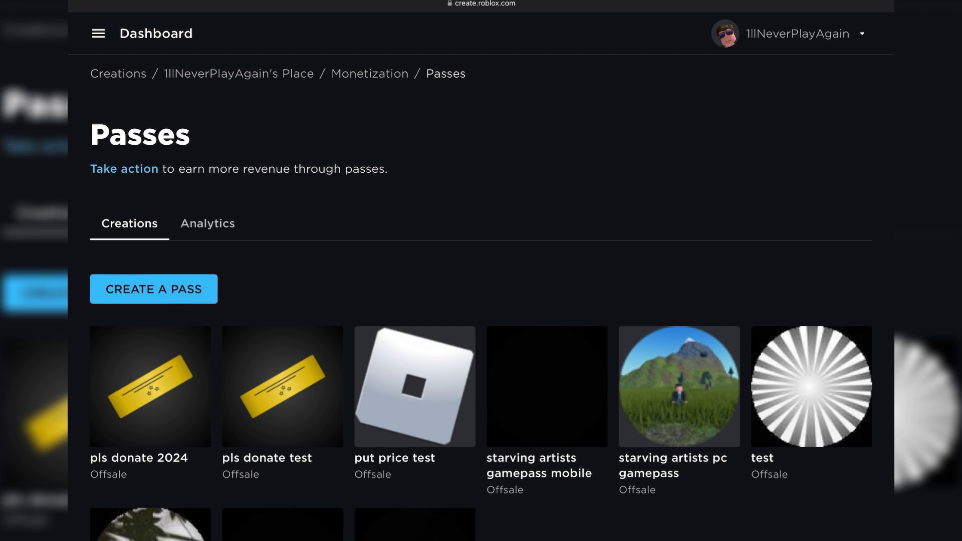
Open the Sales page of the pls donate 2024 pass, currently not for sale.
{"action": "left_click", "coordinate": [151, 387]}
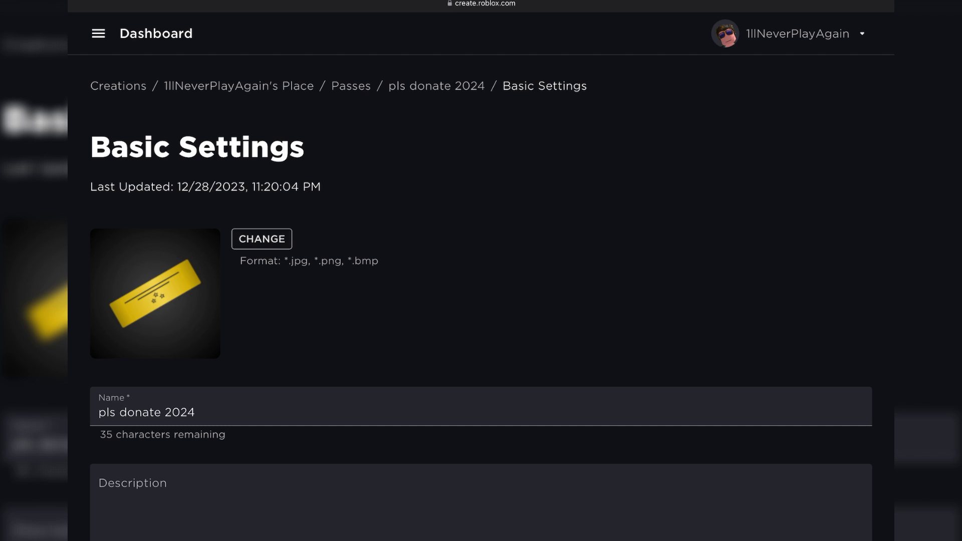
{"action": "left_click", "coordinate": [98, 33]}
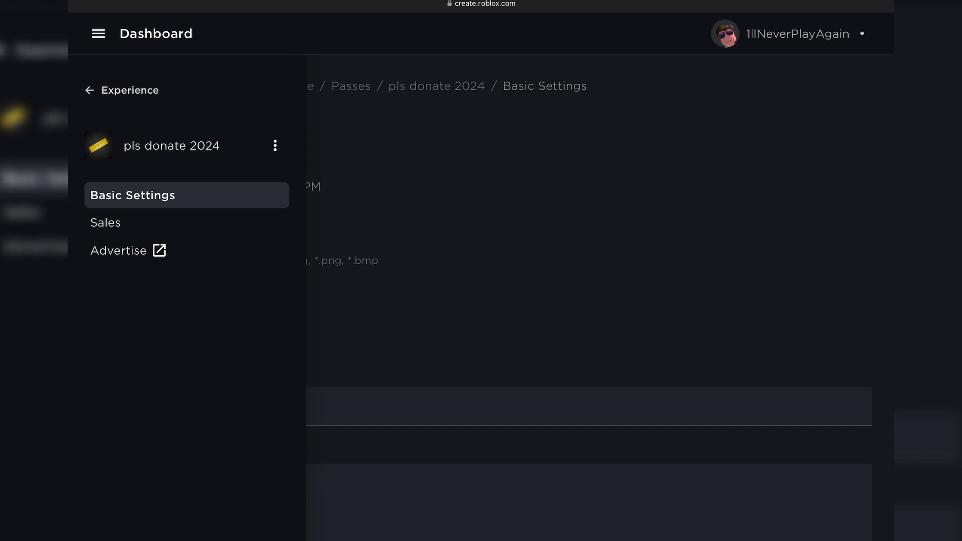
{"action": "left_click", "coordinate": [215, 223]}
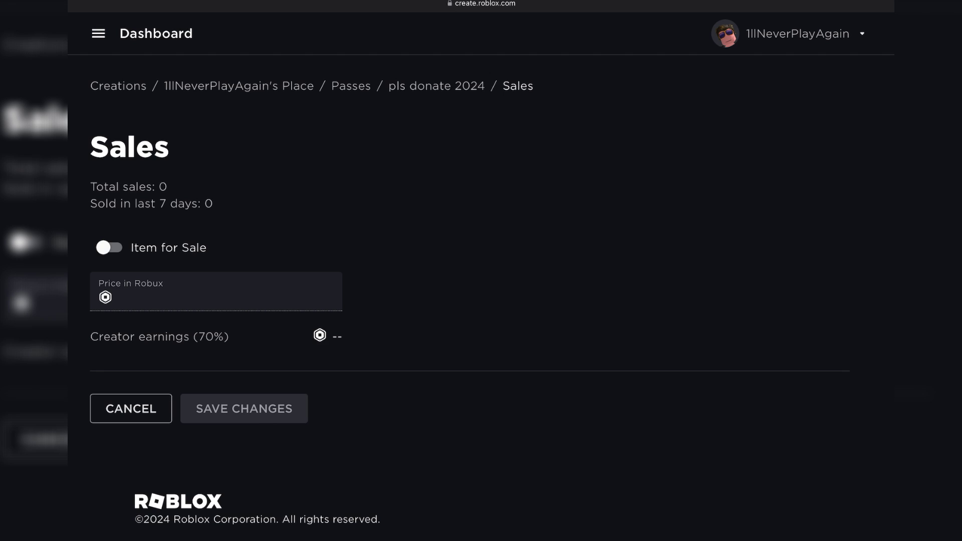
Turn on Item for Sale for pls donate 2024 and enter a 10 Robux price.
{"action": "left_click", "coordinate": [109, 247]}
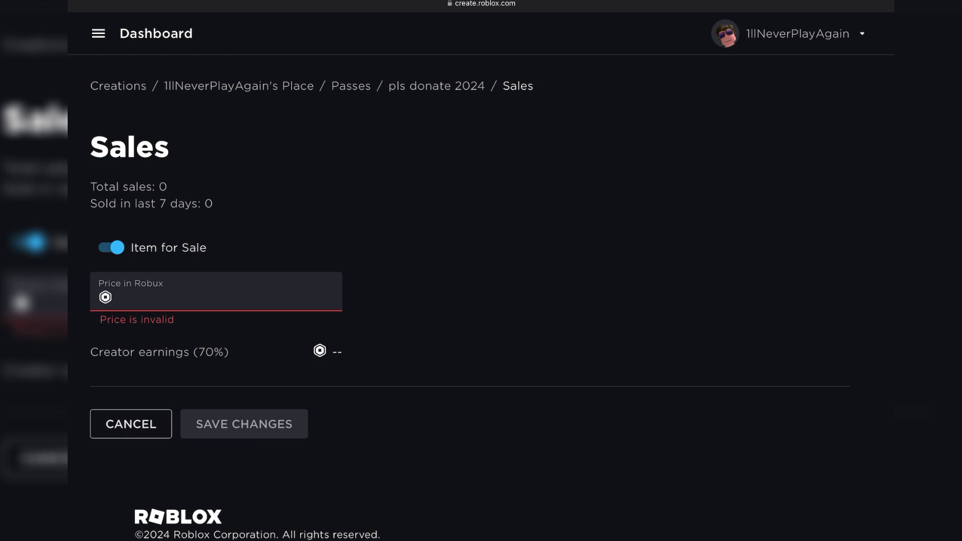
{"action": "left_click", "coordinate": [218, 297]}
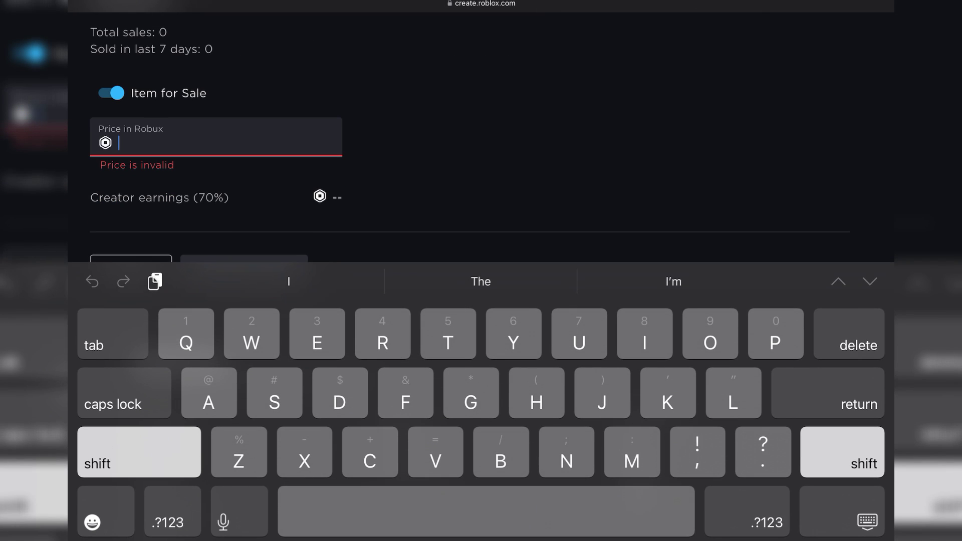
{"action": "left_click", "coordinate": [168, 523]}
{"action": "type", "text": "1"}
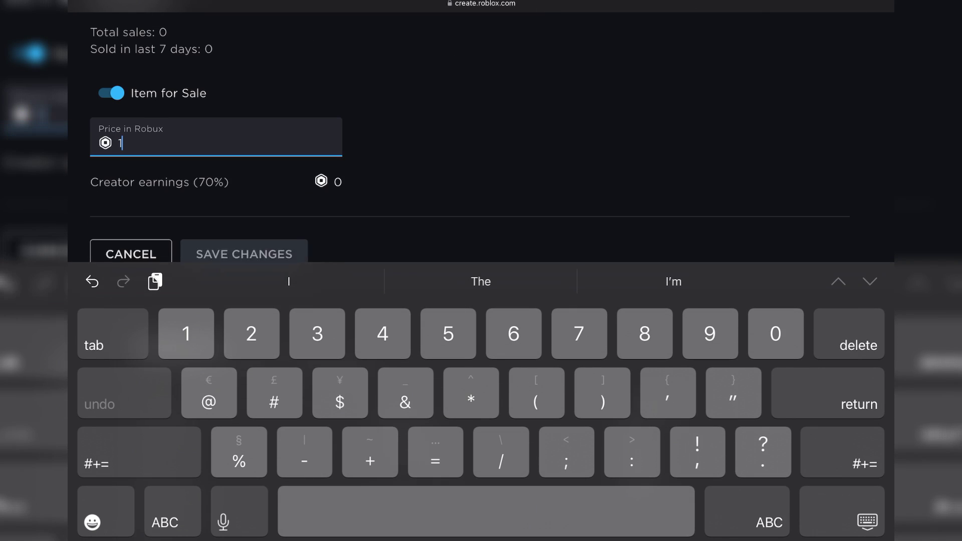
{"action": "type", "text": "0"}
{"action": "left_click", "coordinate": [867, 522]}
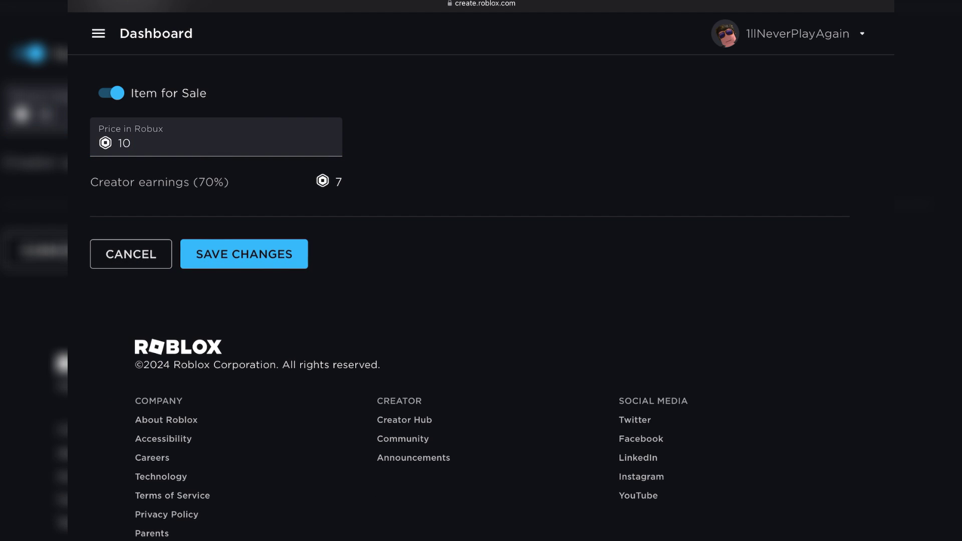
{"action": "scroll", "coordinate": [482, 301], "scroll_direction": "up", "scroll_amount": 2}
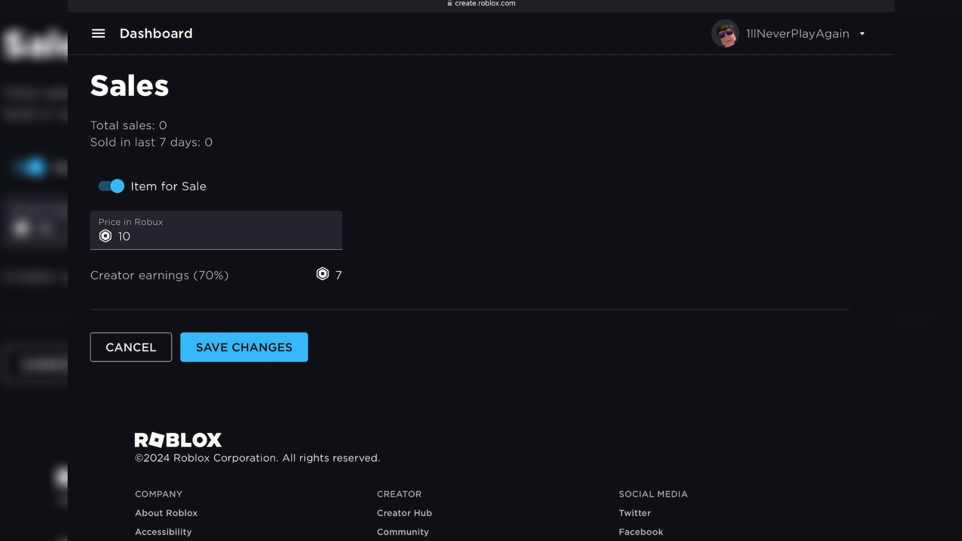
Save the 10-Robux sale settings, then claim an empty Pls Donate booth.
{"action": "left_click", "coordinate": [244, 347]}
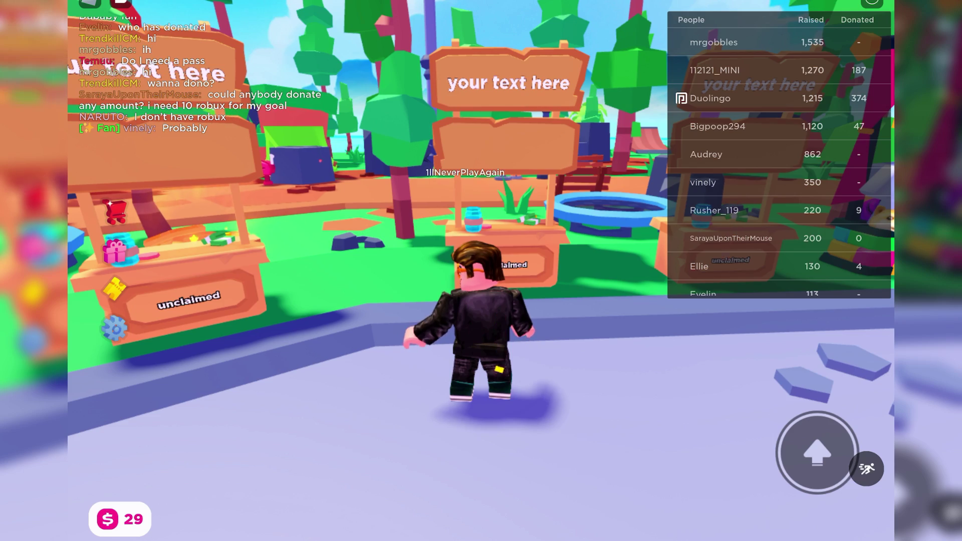
{"action": "left_click_drag", "start_coordinate": [146, 438], "coordinate": [146, 421]}
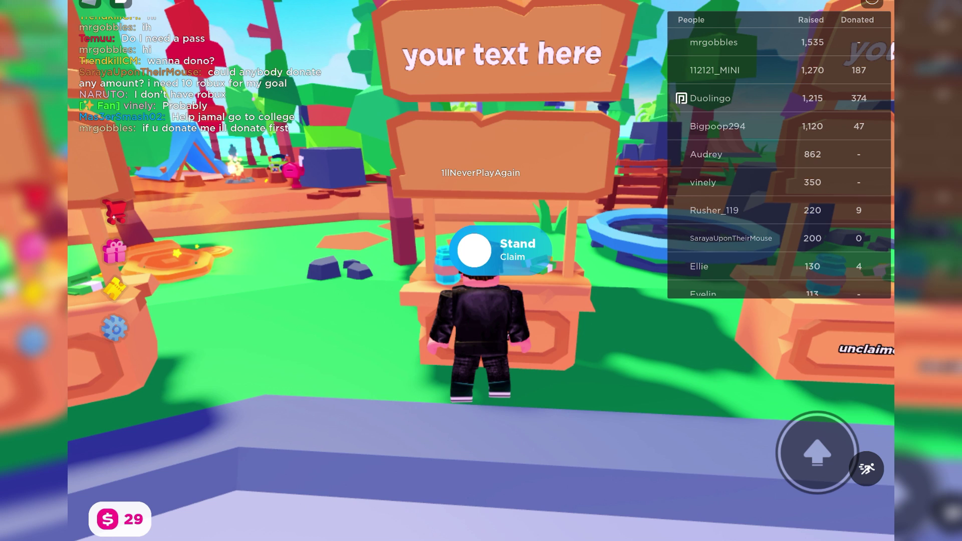
{"action": "left_click", "coordinate": [474, 250]}
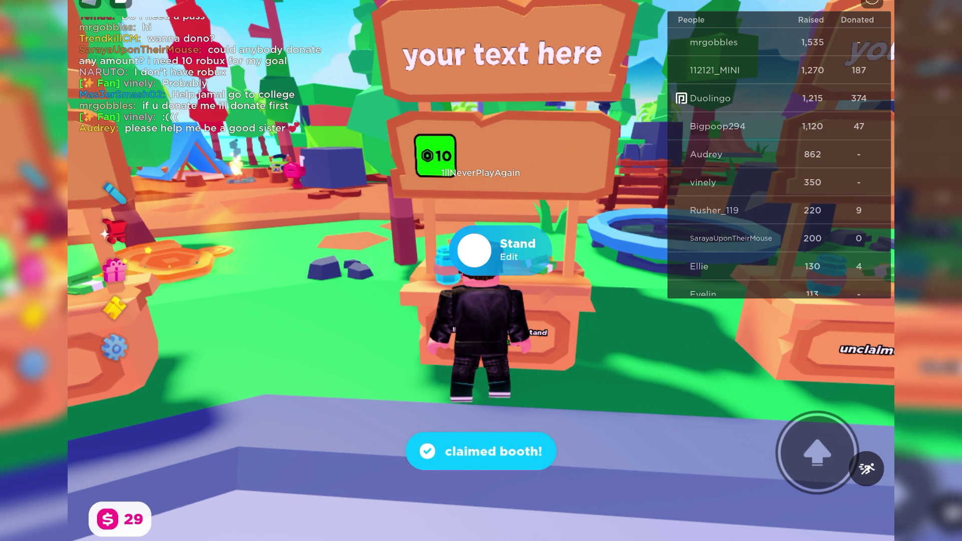
{"action": "left_click_drag", "start_coordinate": [677, 339], "coordinate": [631, 315]}
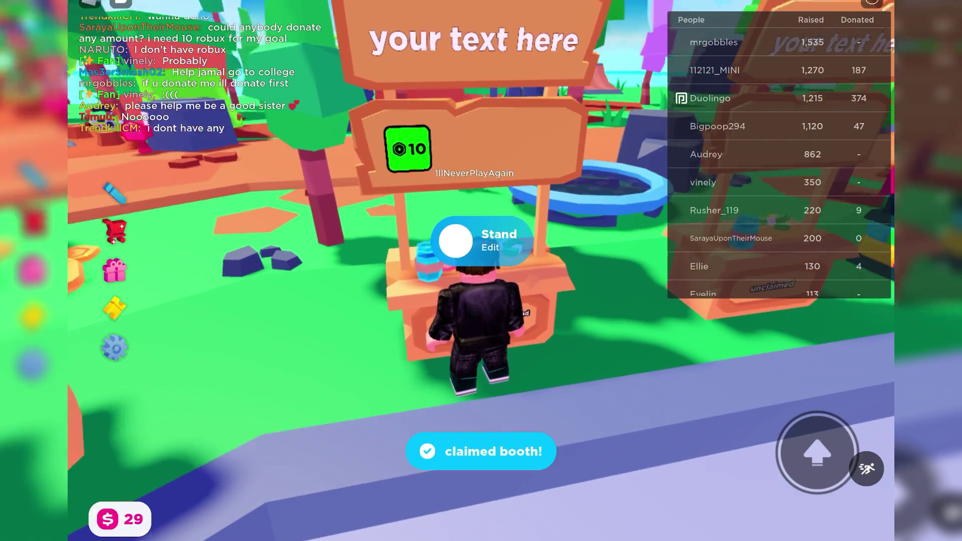